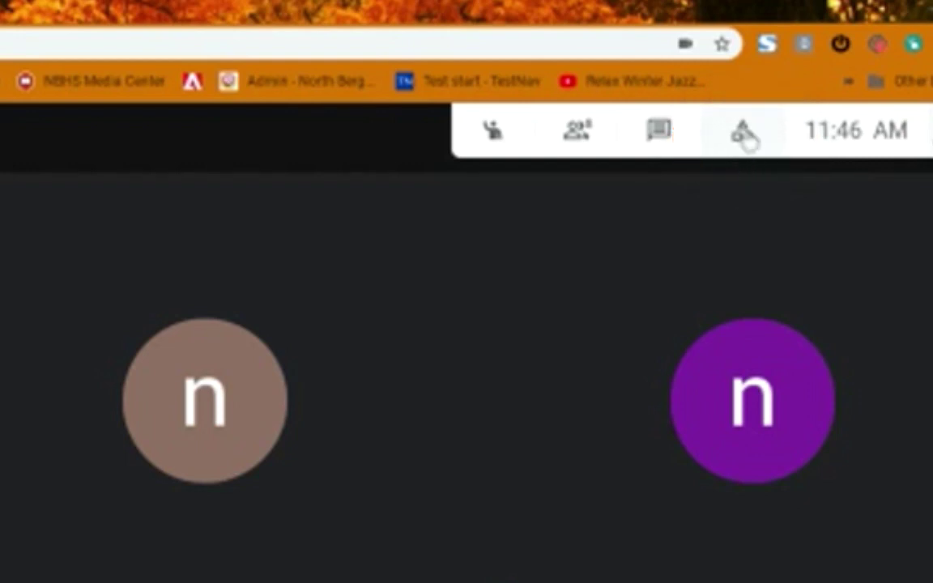
Open the Activities side panel from the top-right toolbar of the call
{"action": "left_click", "coordinate": [750, 134]}
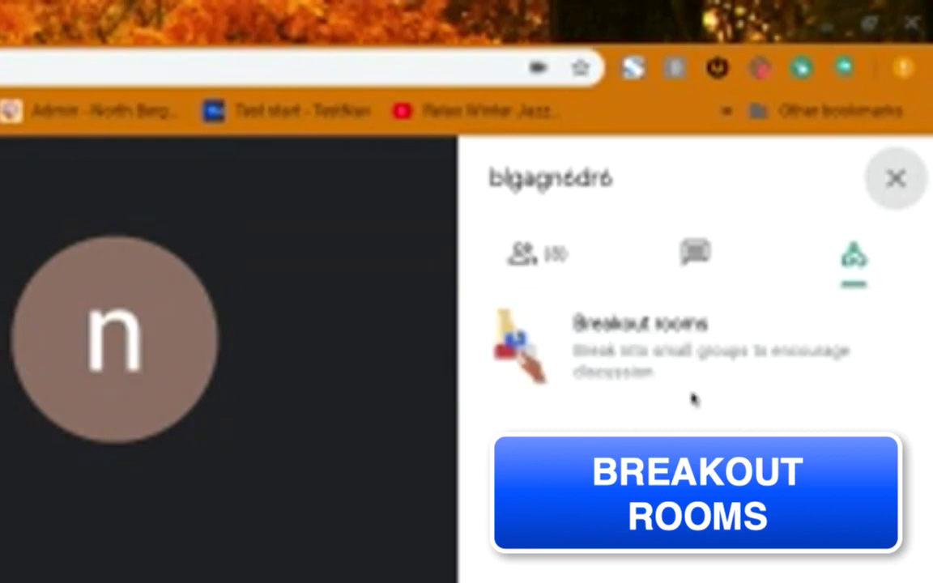
Open the breakout room setup and adjust the room count, ending at 3 rooms
{"action": "left_click", "coordinate": [752, 359]}
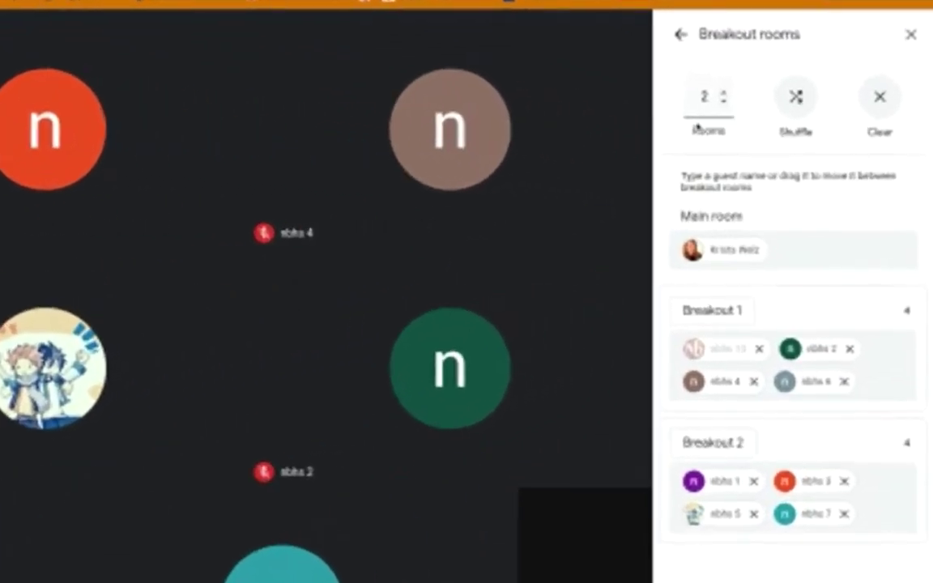
{"action": "left_click", "coordinate": [724, 94]}
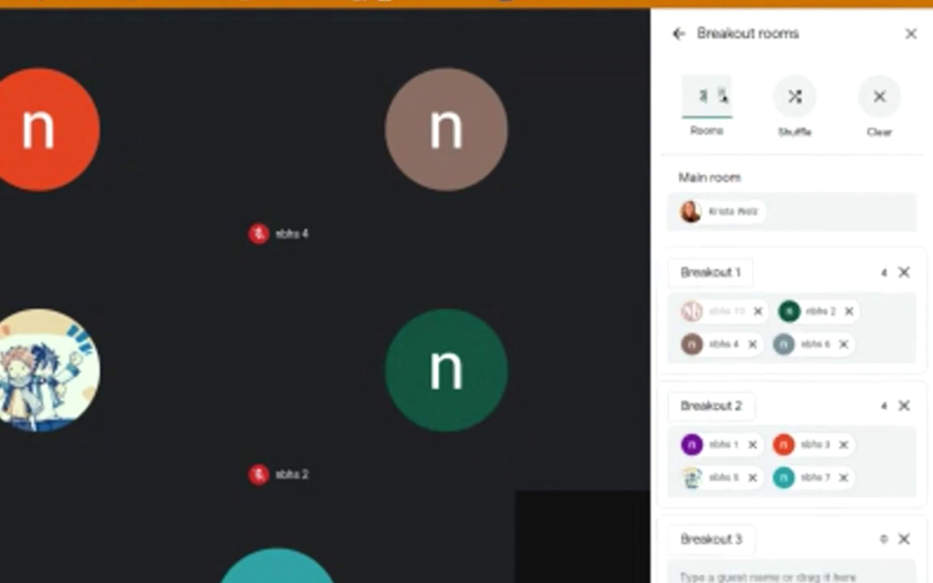
{"action": "left_click", "coordinate": [723, 94]}
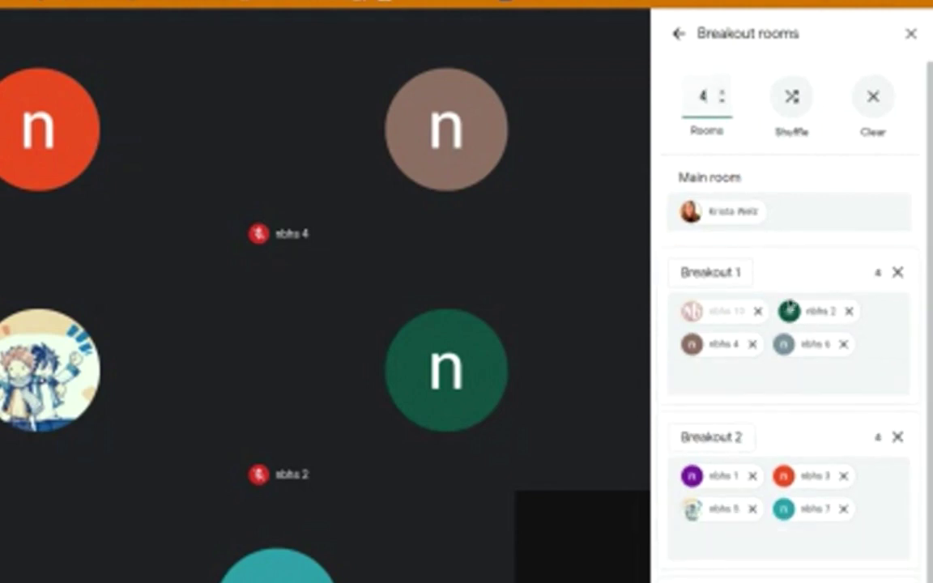
{"action": "scroll", "coordinate": [788, 308], "scroll_direction": "down", "scroll_amount": 3}
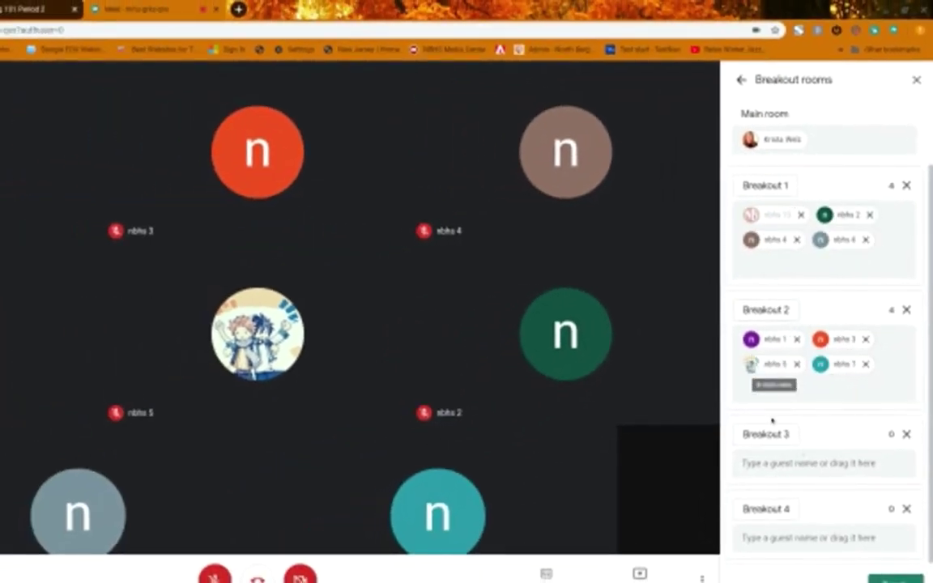
{"action": "scroll", "coordinate": [813, 427], "scroll_direction": "up", "scroll_amount": 2}
{"action": "scroll", "coordinate": [780, 152], "scroll_direction": "up", "scroll_amount": 1}
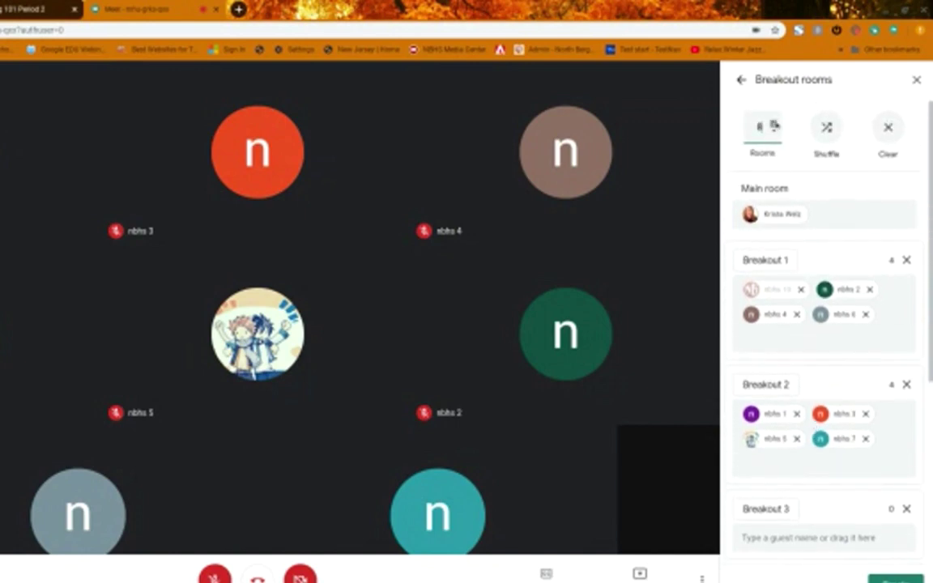
{"action": "scroll", "coordinate": [802, 267], "scroll_direction": "down", "scroll_amount": 5}
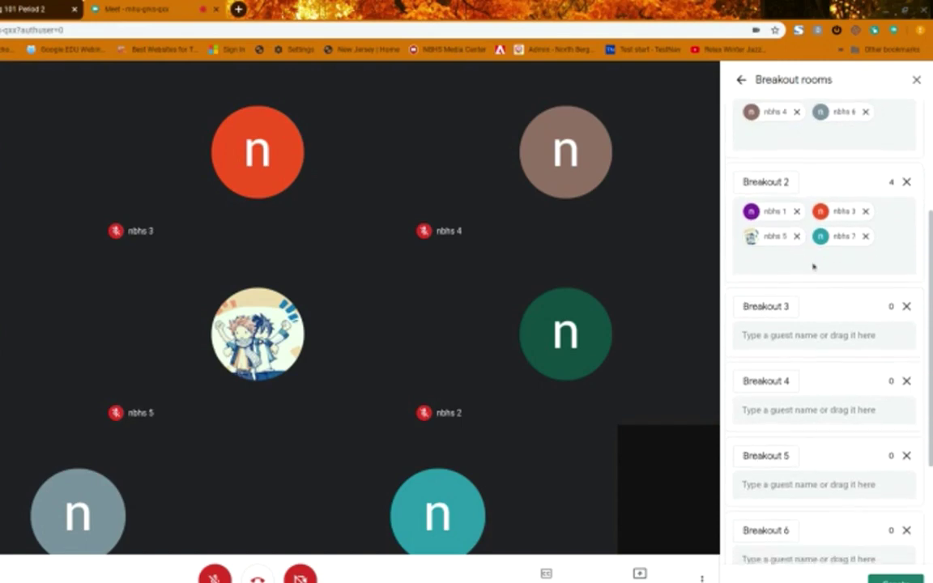
{"action": "scroll", "coordinate": [813, 269], "scroll_direction": "up", "scroll_amount": 6}
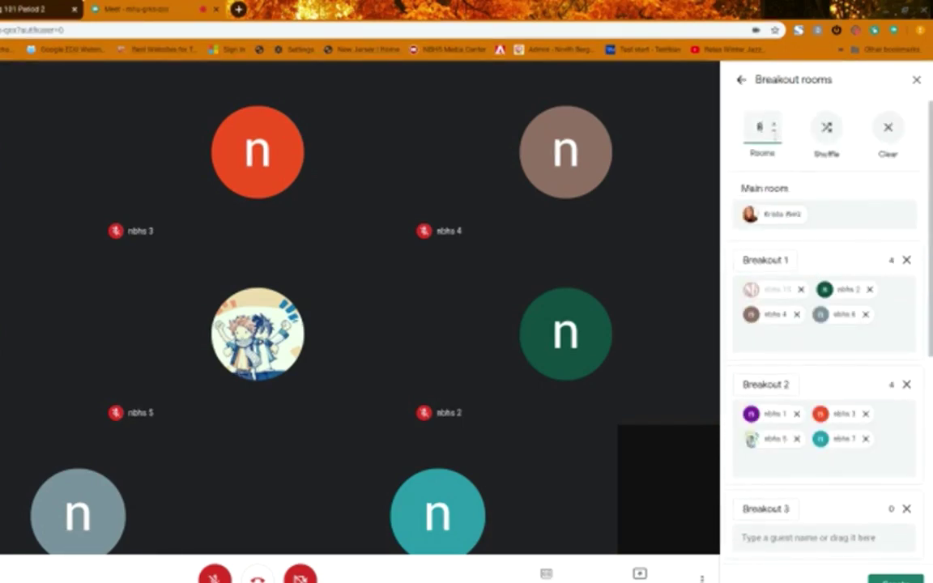
{"action": "left_click", "coordinate": [775, 135]}
{"action": "left_click", "coordinate": [775, 135]}
{"action": "left_click", "coordinate": [776, 135]}
{"action": "left_click", "coordinate": [775, 135]}
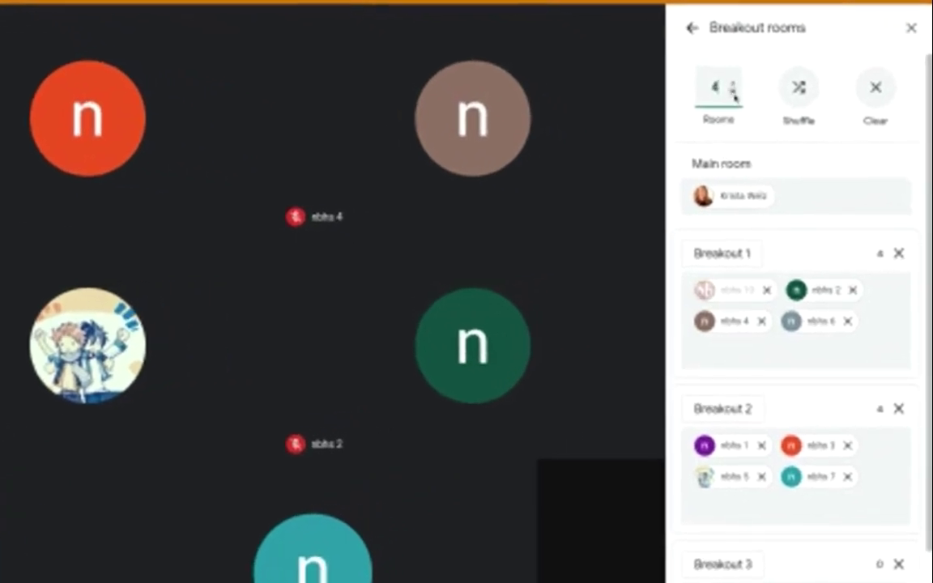
{"action": "left_click", "coordinate": [775, 135]}
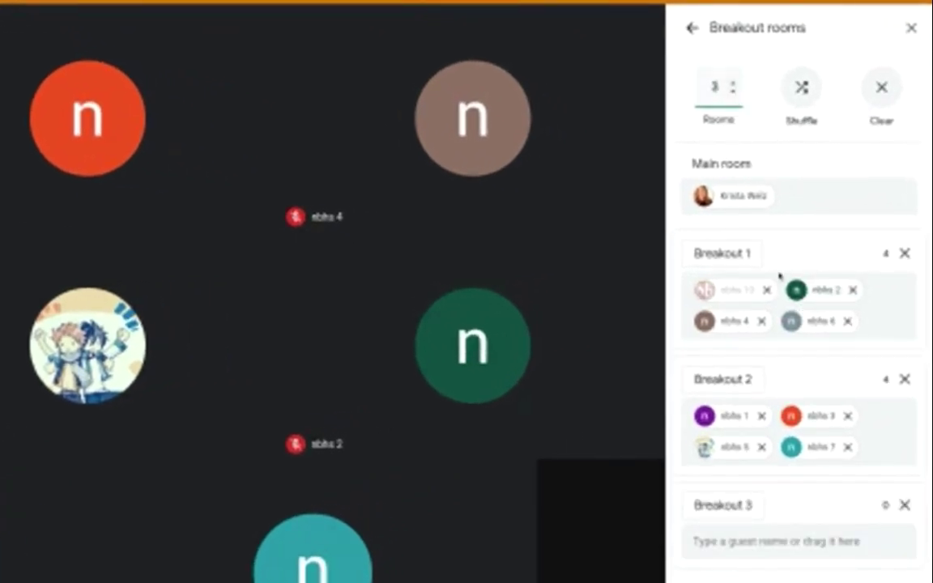
Shuffle the students, then drag them between rooms to hold 3, 3 and 2 students
{"action": "left_click", "coordinate": [806, 89]}
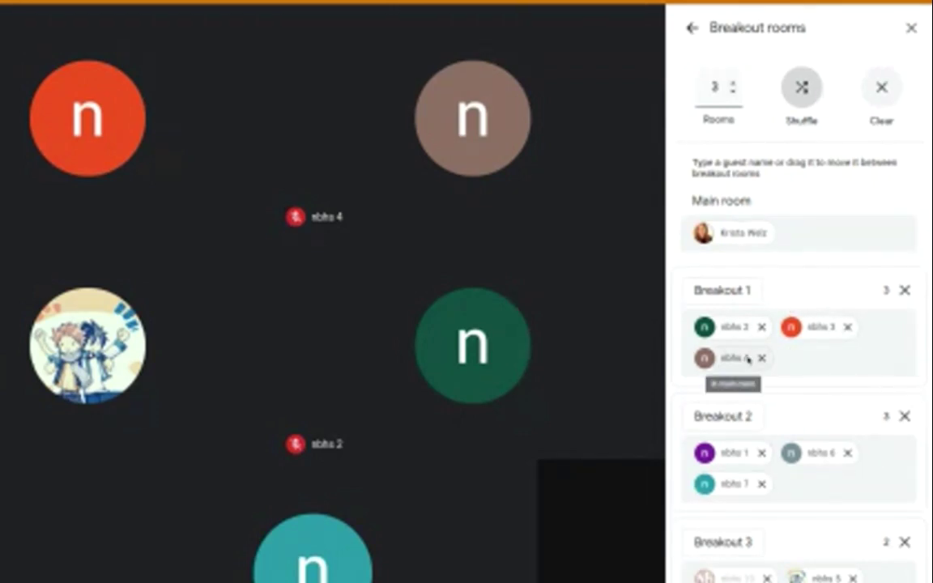
{"action": "left_click_drag", "start_coordinate": [739, 331], "coordinate": [855, 582]}
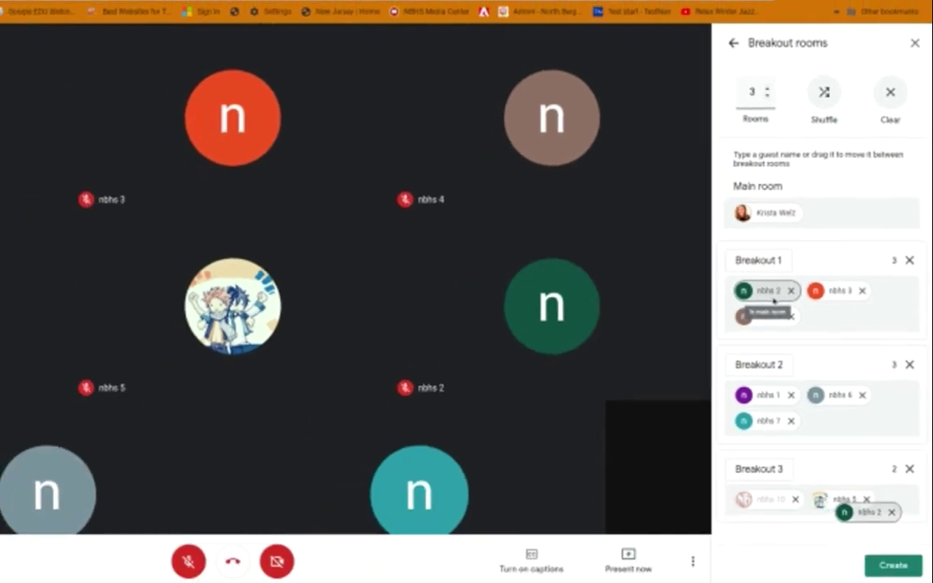
{"action": "left_click_drag", "start_coordinate": [859, 510], "coordinate": [851, 498]}
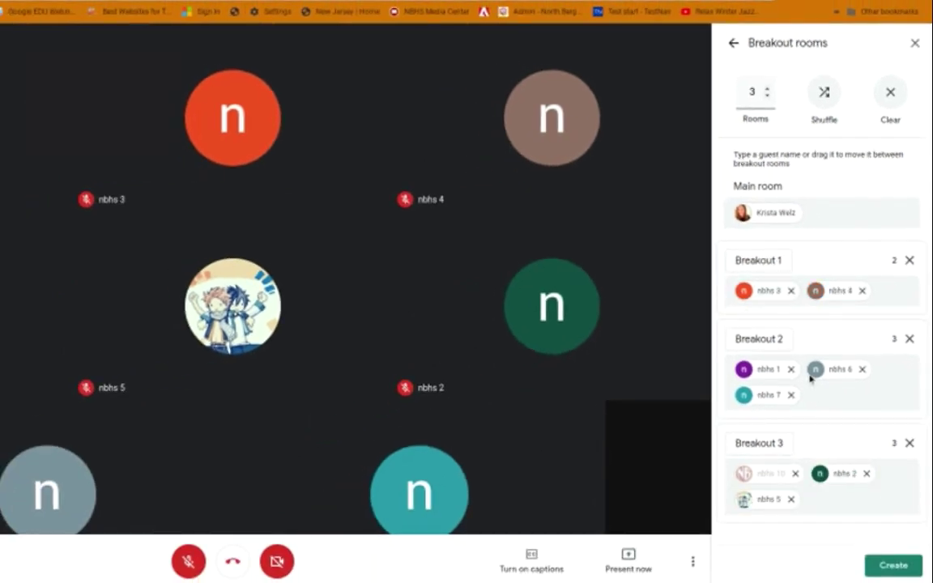
{"action": "left_click_drag", "start_coordinate": [839, 370], "coordinate": [865, 312]}
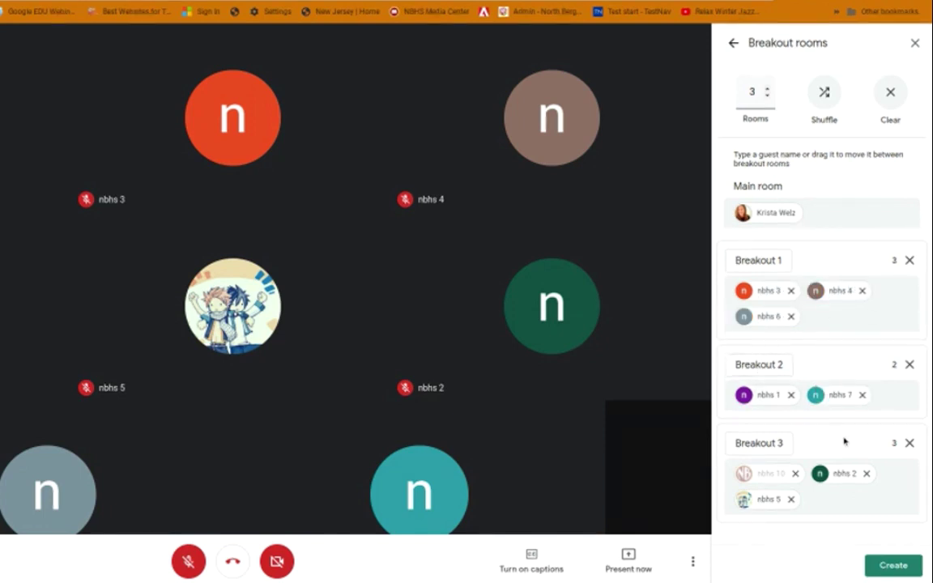
{"action": "left_click_drag", "start_coordinate": [794, 476], "coordinate": [850, 394]}
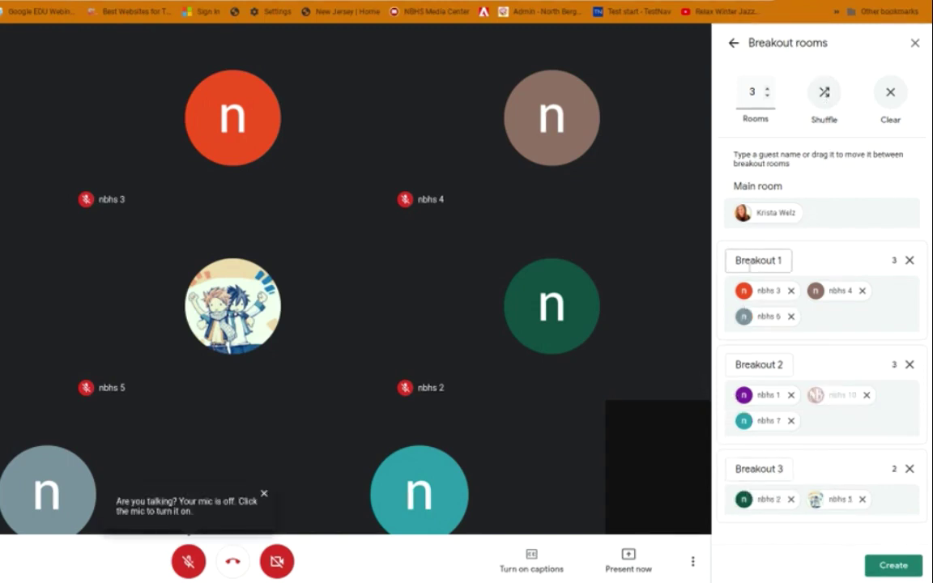
Rename Breakout 1 to 'Group A' and Breakout 2 to 'Group B'
{"action": "left_click", "coordinate": [780, 260]}
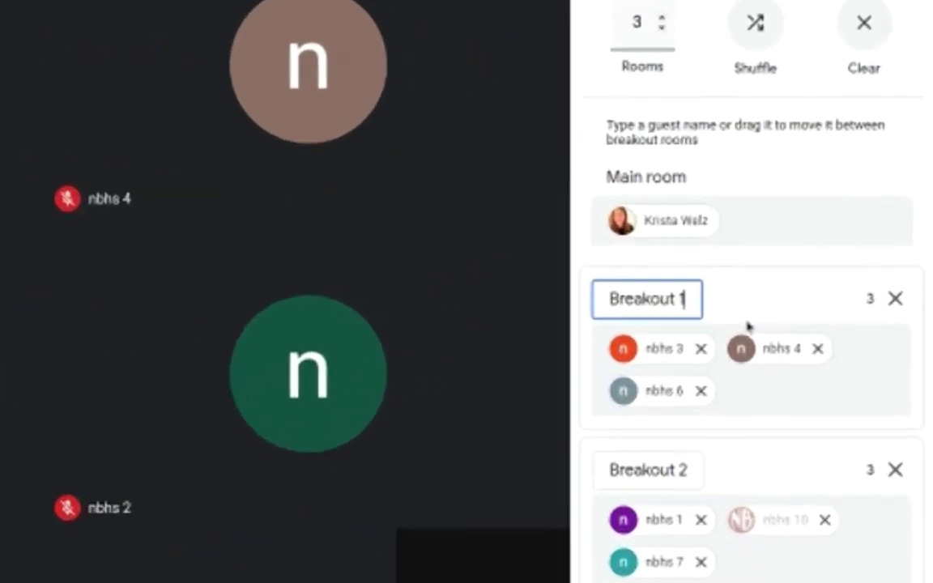
{"action": "key", "text": "BackSpace"}
{"action": "key", "text": "BackSpace"}
{"action": "key", "text": "BackSpace"}
{"action": "key", "text": "BackSpace"}
{"action": "key", "text": "BackSpace"}
{"action": "key", "text": "BackSpace"}
{"action": "key", "text": "BackSpace"}
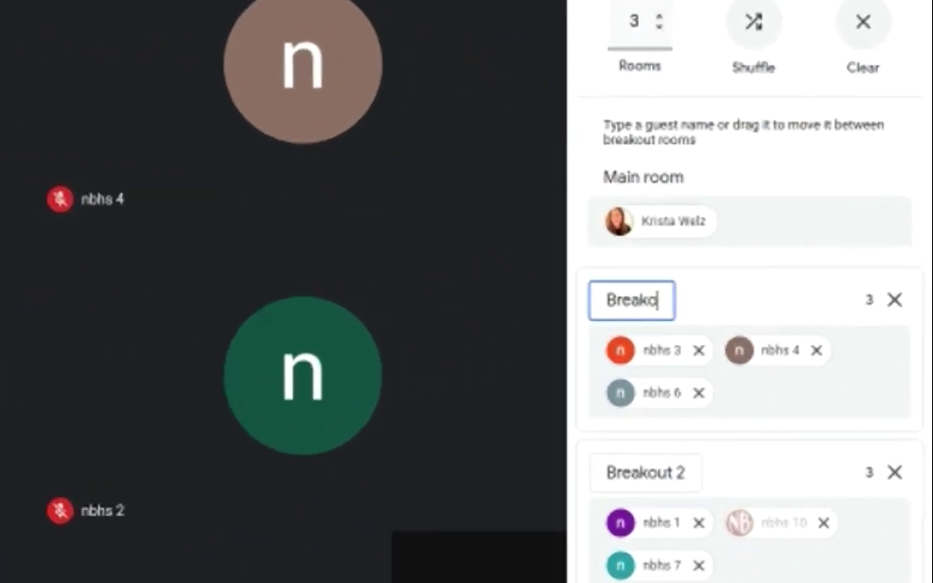
{"action": "key", "text": "BackSpace"}
{"action": "key", "text": "BackSpace"}
{"action": "key", "text": "BackSpace"}
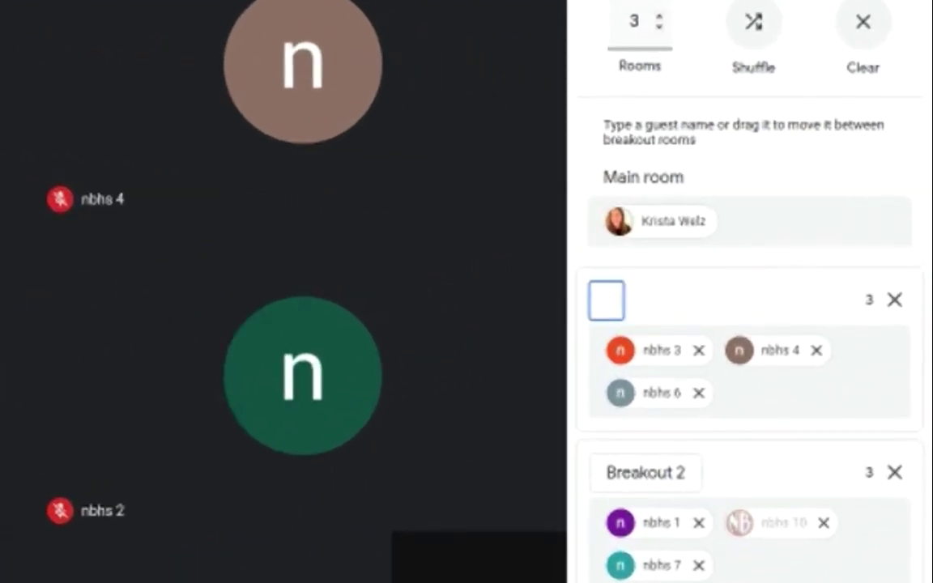
{"action": "type", "text": "Group A"}
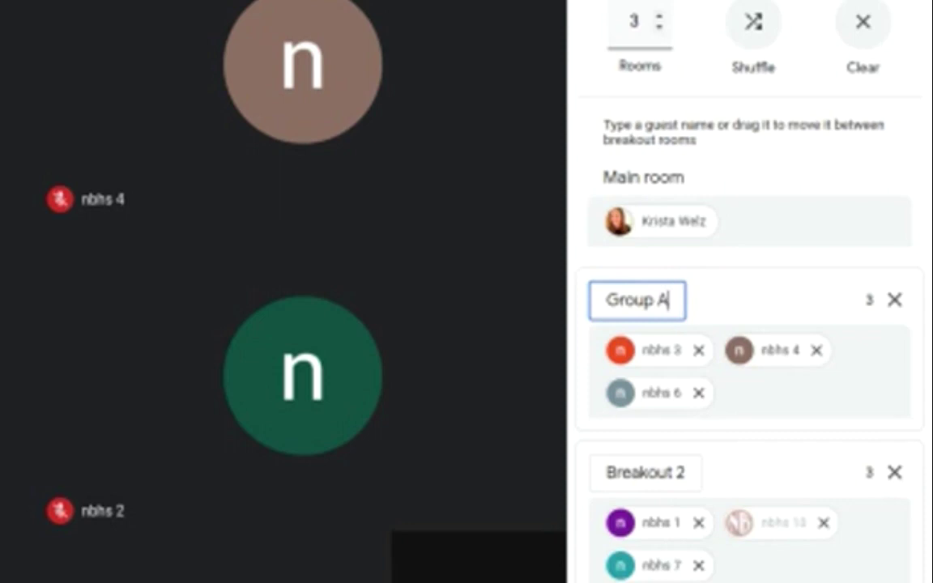
{"action": "left_click", "coordinate": [685, 473]}
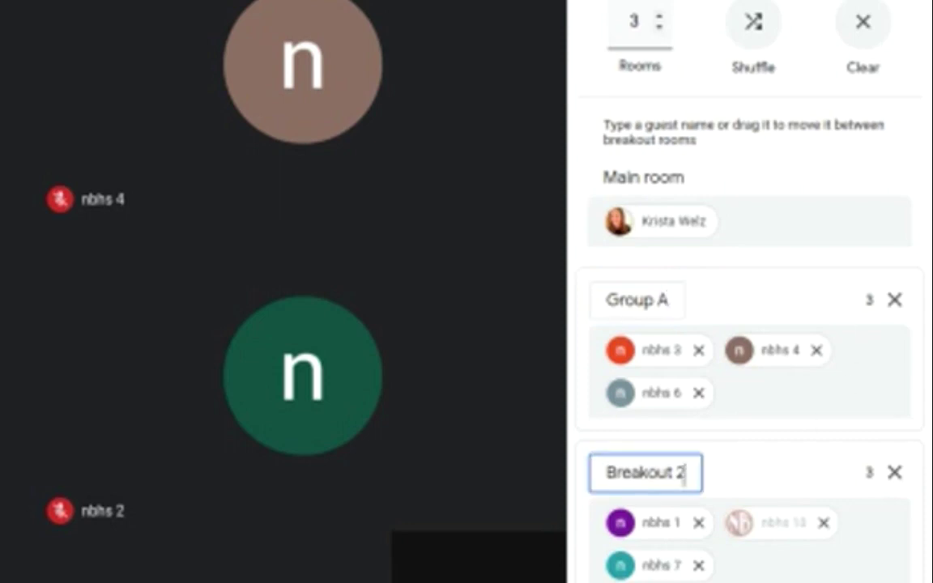
{"action": "left_click_drag", "start_coordinate": [684, 475], "coordinate": [601, 473]}
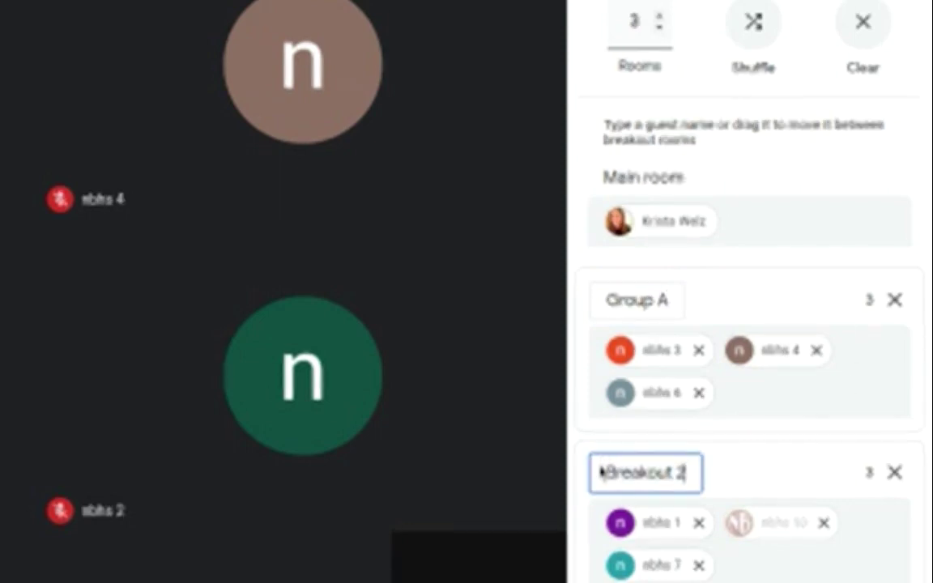
{"action": "type", "text": "Group"}
{"action": "key", "text": "BackSpace"}
{"action": "key", "text": "BackSpace"}
{"action": "key", "text": "BackSpace"}
{"action": "key", "text": "BackSpace"}
{"action": "key", "text": "BackSpace"}
{"action": "key", "text": "BackSpace"}
{"action": "key", "text": "BackSpace"}
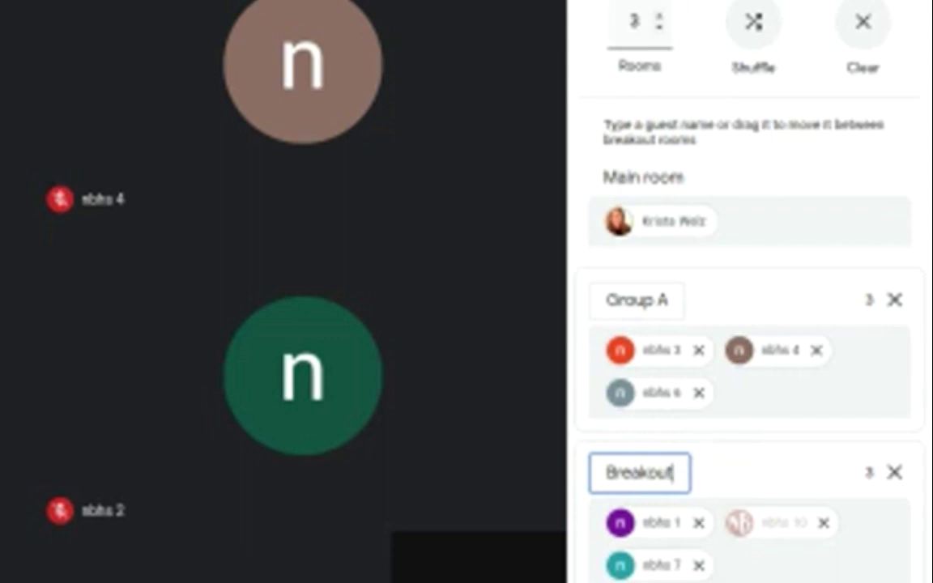
{"action": "key", "text": "BackSpace"}
{"action": "key", "text": "BackSpace"}
{"action": "key", "text": "BackSpace"}
{"action": "key", "text": "BackSpace"}
{"action": "key", "text": "BackSpace"}
{"action": "key", "text": "BackSpace"}
{"action": "key", "text": "BackSpace"}
{"action": "key", "text": "BackSpace"}
{"action": "type", "text": "Group B"}
Rename the third breakout room to 'Group C'
{"action": "scroll", "coordinate": [749, 365], "scroll_direction": "down", "scroll_amount": 3}
{"action": "left_click", "coordinate": [686, 466]}
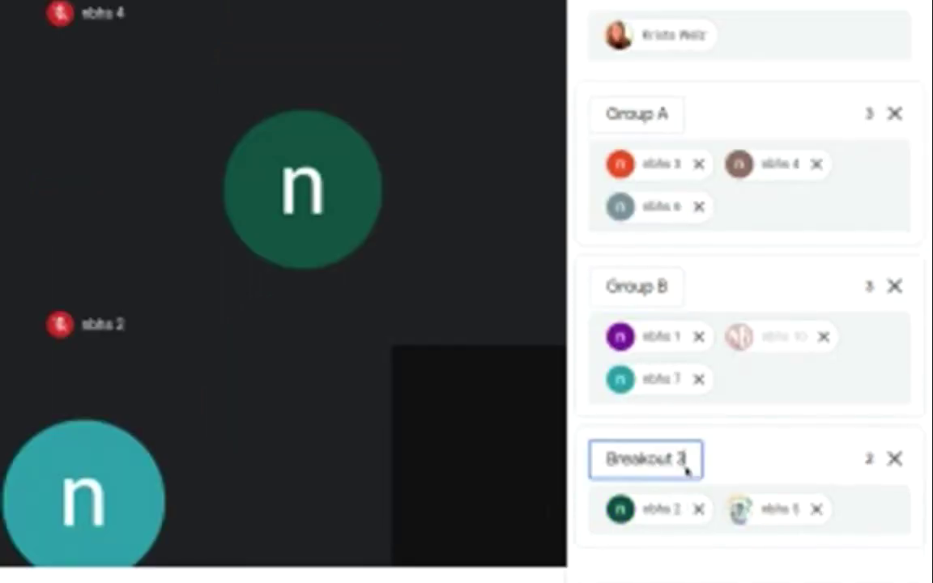
{"action": "key", "text": "BackSpace"}
{"action": "key", "text": "BackSpace"}
{"action": "key", "text": "BackSpace"}
{"action": "key", "text": "BackSpace"}
{"action": "key", "text": "BackSpace"}
{"action": "key", "text": "BackSpace"}
{"action": "key", "text": "BackSpace"}
{"action": "key", "text": "BackSpace"}
{"action": "key", "text": "BackSpace"}
{"action": "key", "text": "BackSpace"}
{"action": "type", "text": "Group C"}
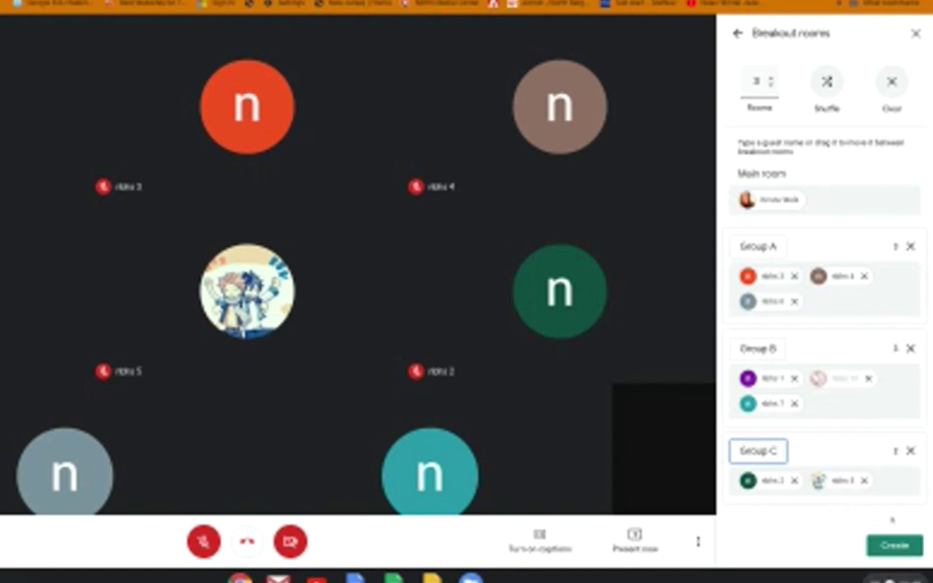
Create the breakout rooms and show the student's invitation to join Group B
{"action": "left_click", "coordinate": [899, 546]}
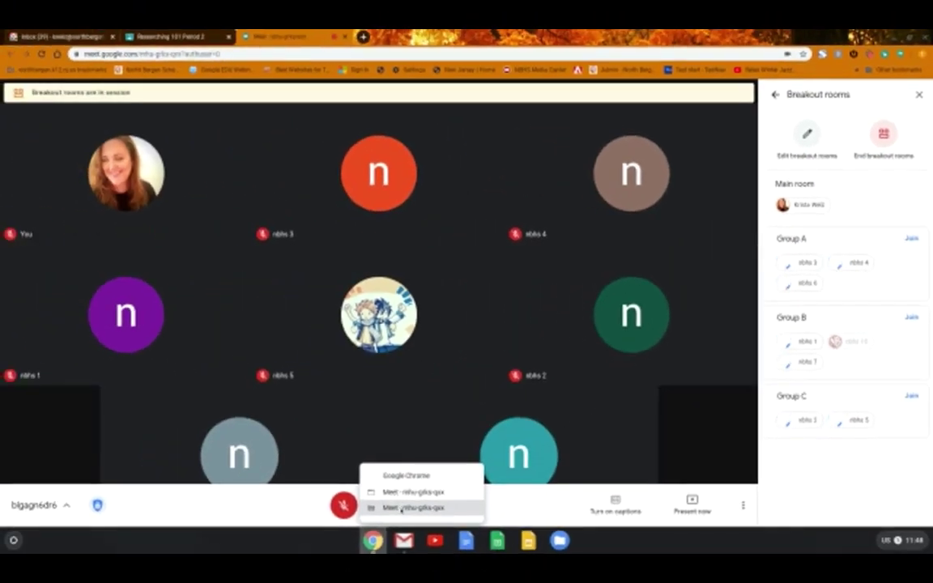
{"action": "left_click", "coordinate": [402, 510]}
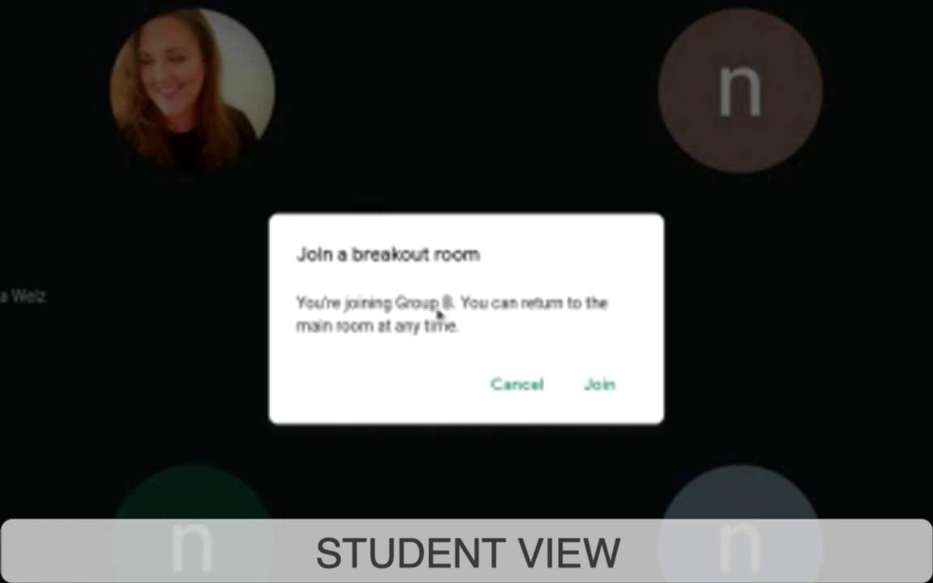
Join Group B as the student, view the breakout rooms info, then close it
{"action": "left_click", "coordinate": [606, 390]}
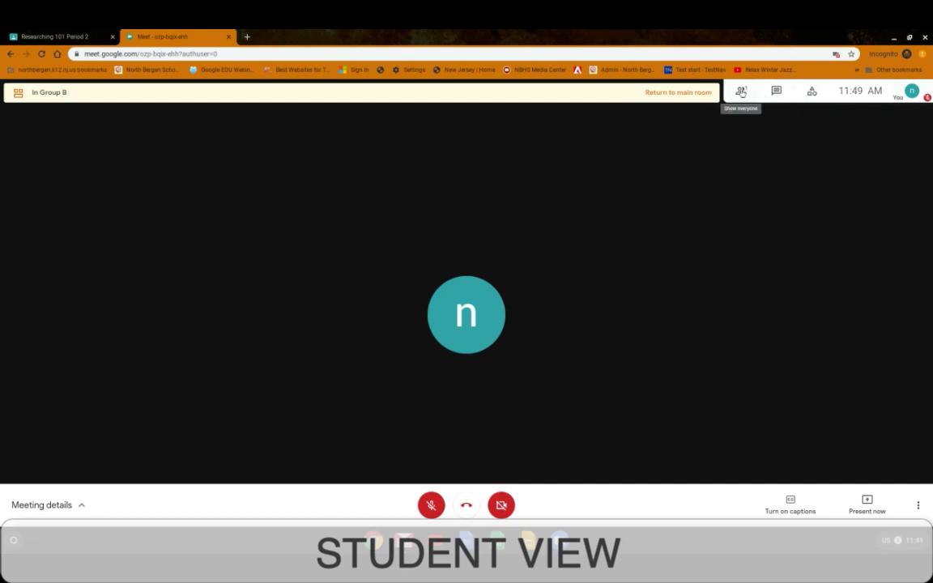
{"action": "left_click", "coordinate": [816, 94]}
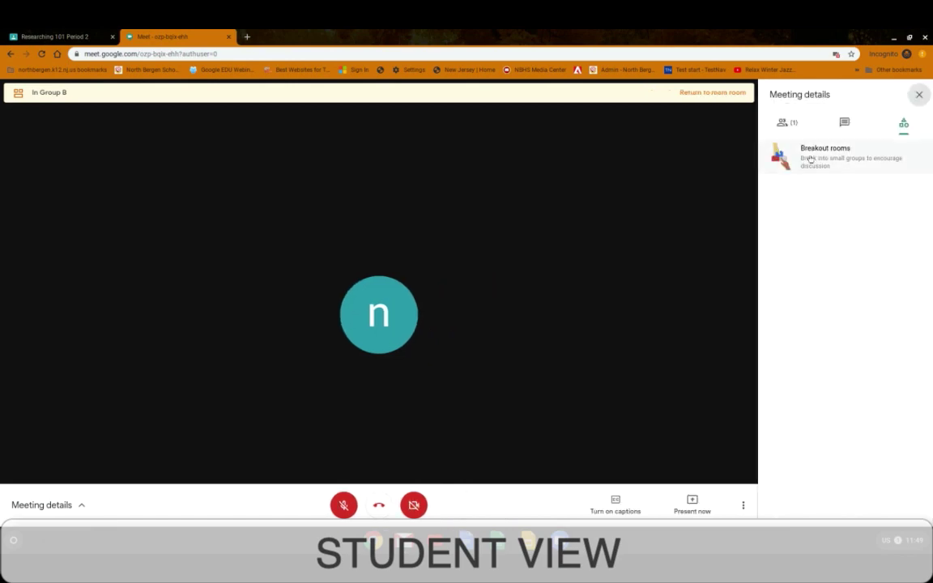
{"action": "left_click", "coordinate": [817, 169]}
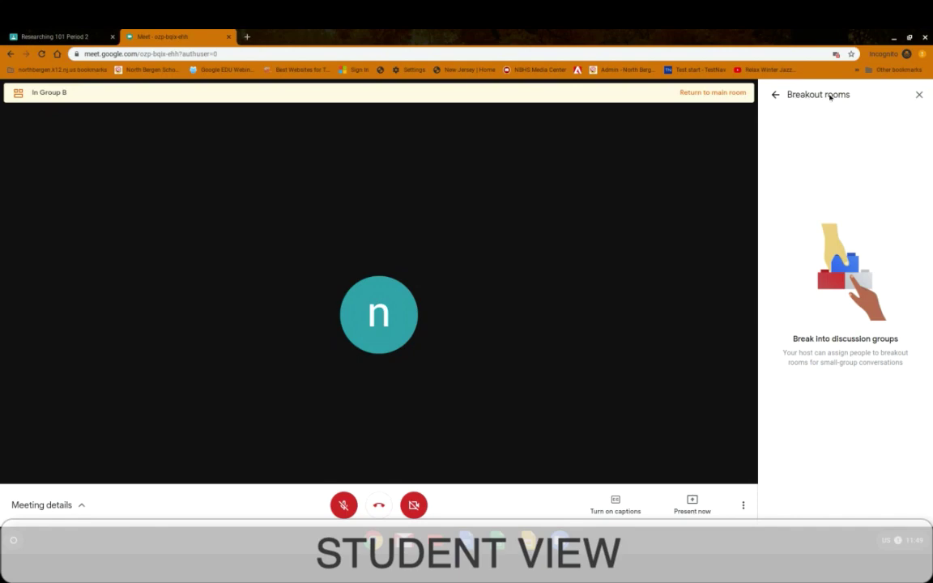
{"action": "left_click", "coordinate": [919, 95]}
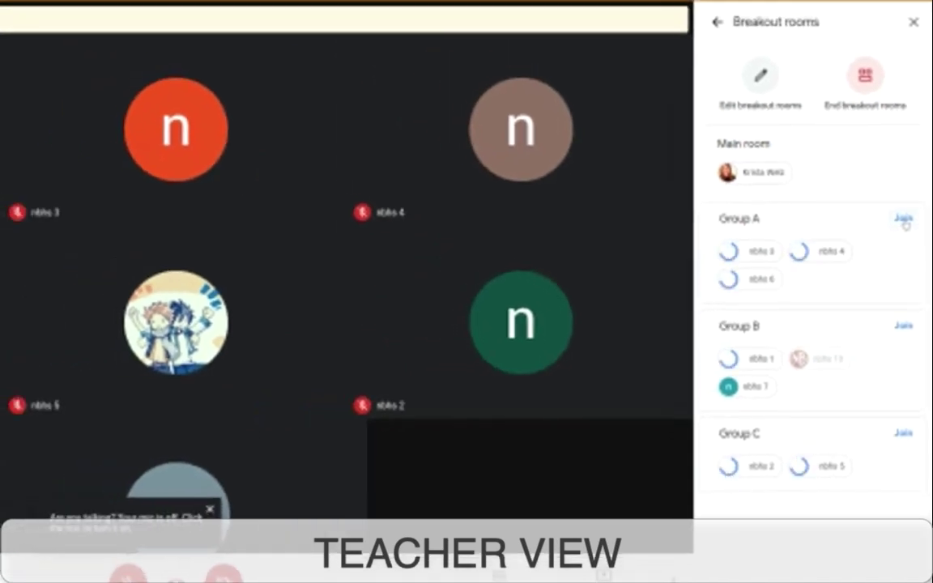
Join Group A as the teacher, postpone class selection with LATER, then move to Group B
{"action": "left_click", "coordinate": [896, 158]}
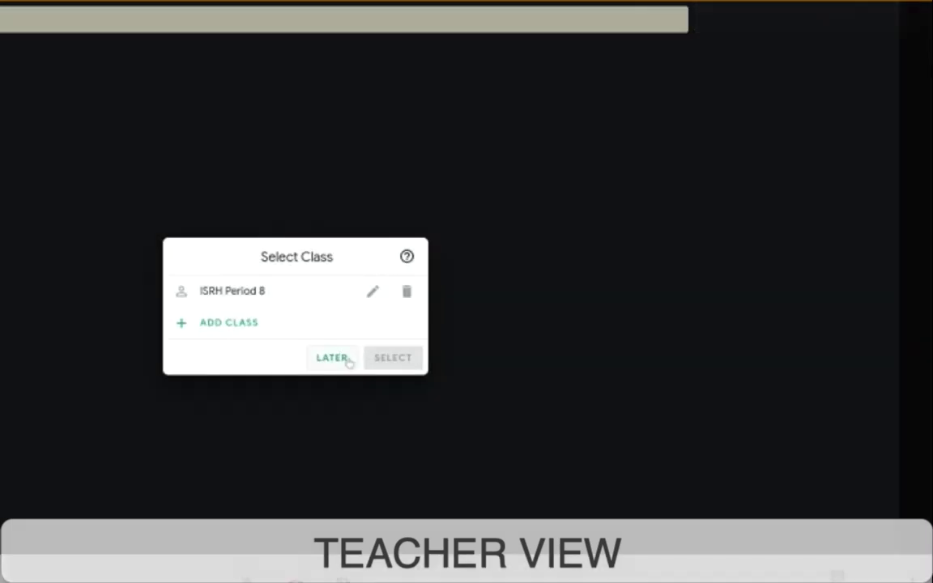
{"action": "left_click", "coordinate": [349, 358]}
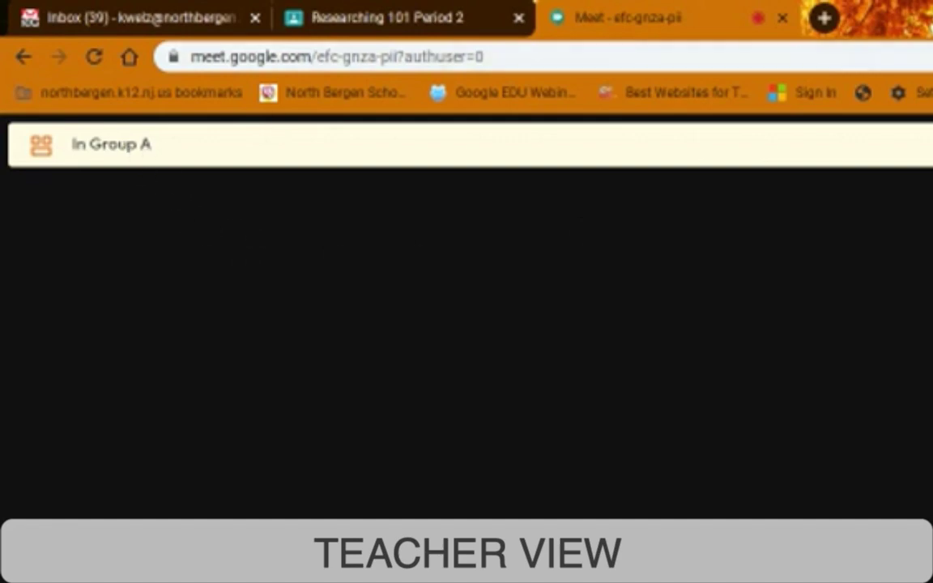
{"action": "left_click", "coordinate": [816, 98]}
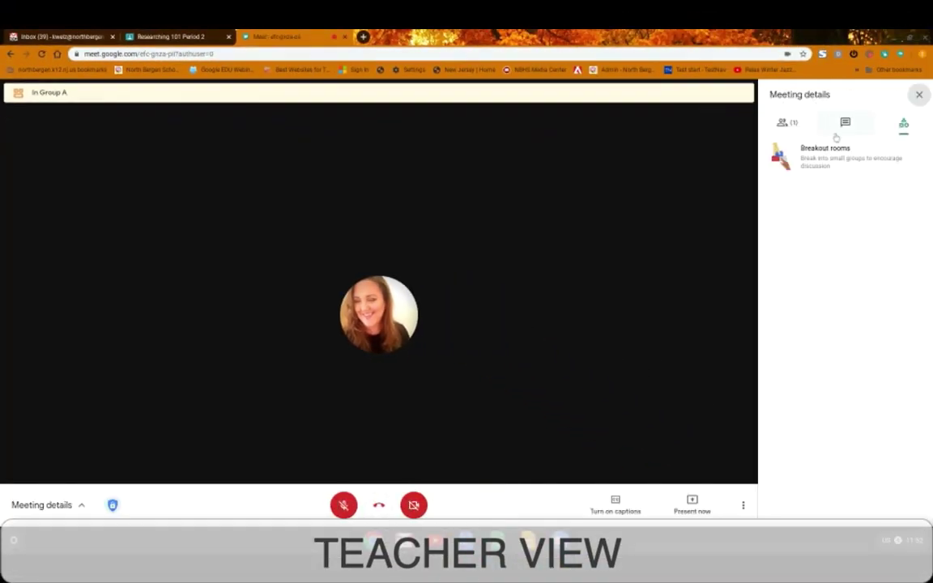
{"action": "left_click", "coordinate": [836, 157]}
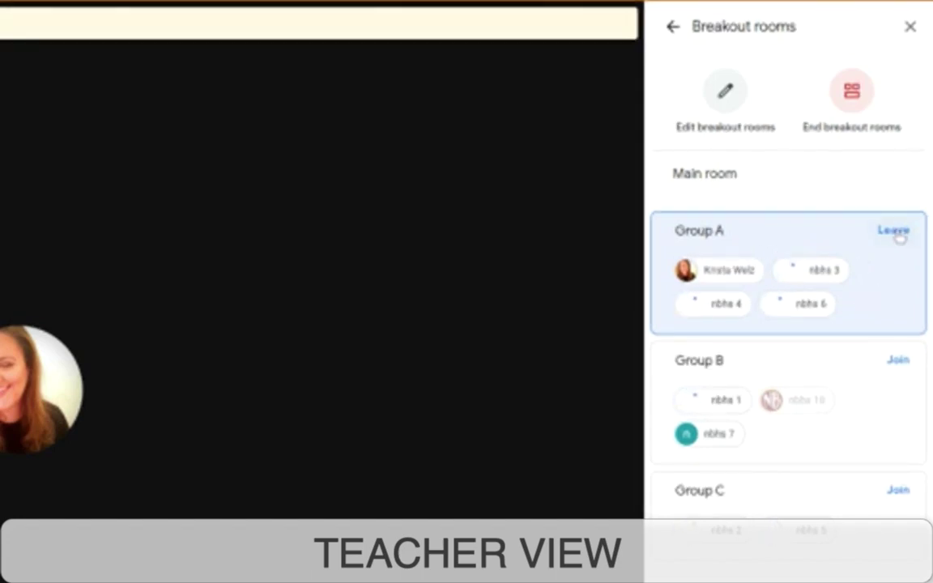
{"action": "left_click", "coordinate": [899, 362]}
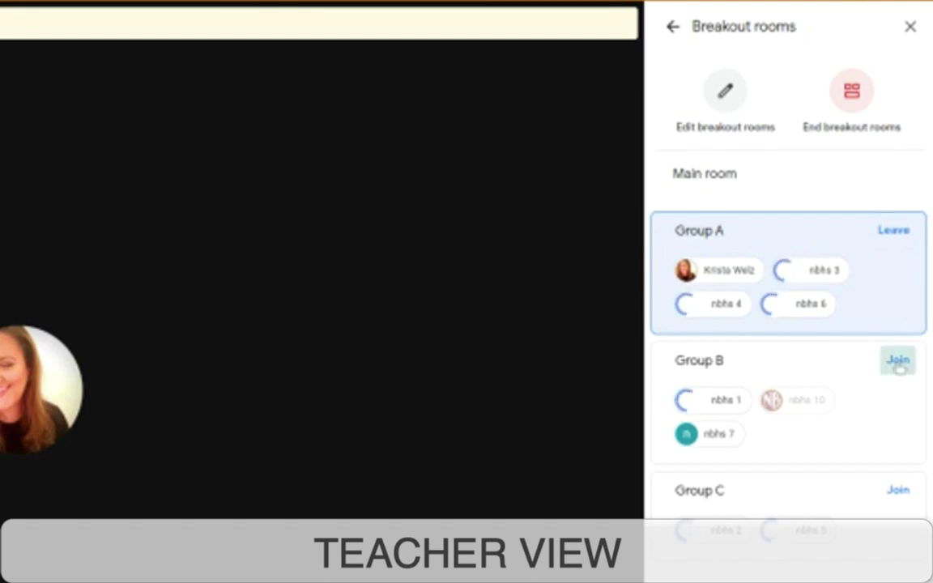